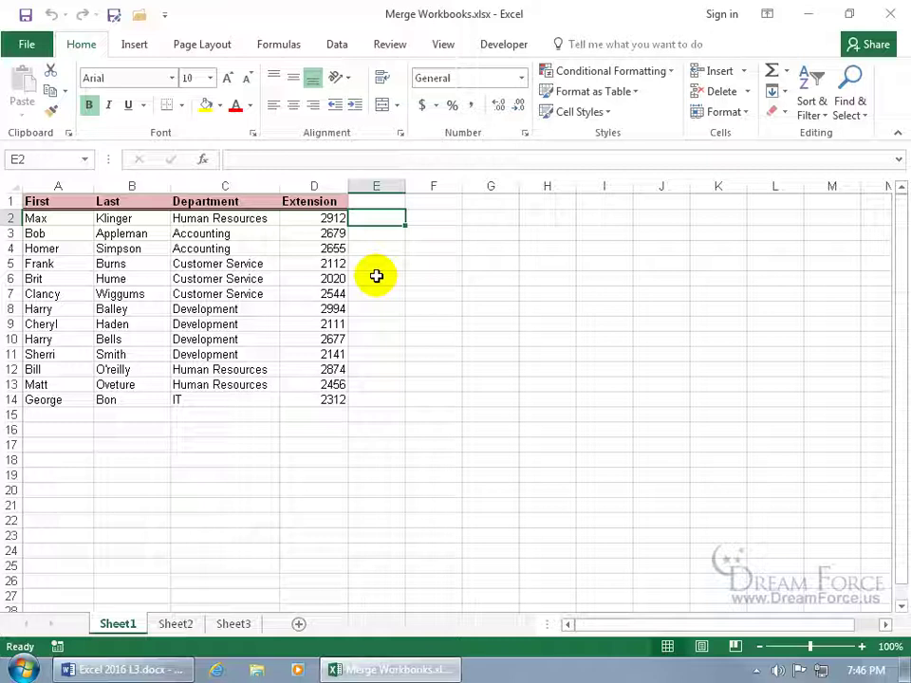
Share the workbook with 'Allow changes by more than one user' enabled, then save it as shared
{"action": "left_click", "coordinate": [389, 44]}
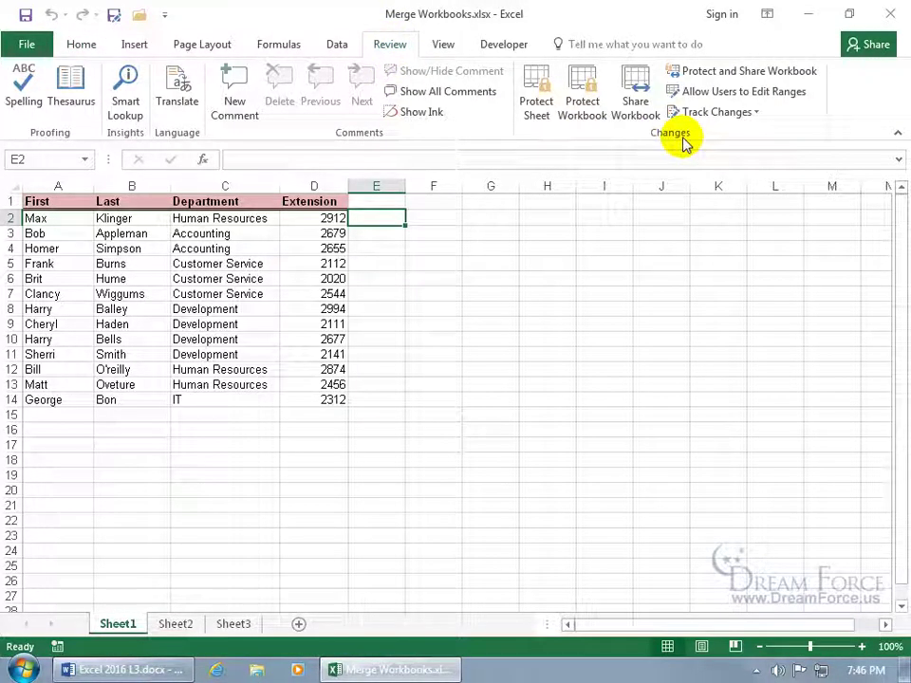
{"action": "left_click", "coordinate": [634, 100]}
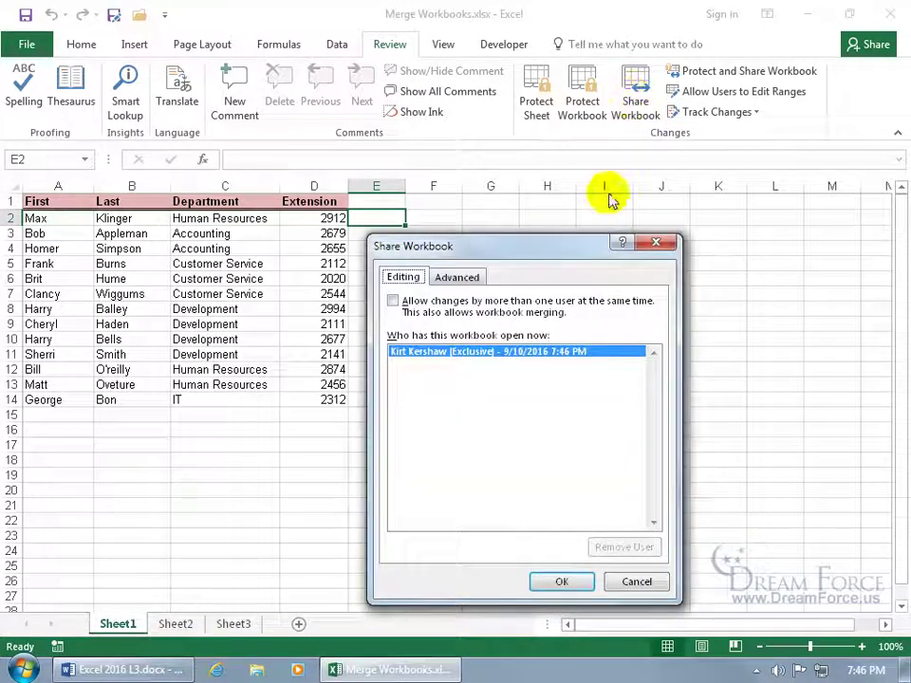
{"action": "left_click", "coordinate": [463, 312]}
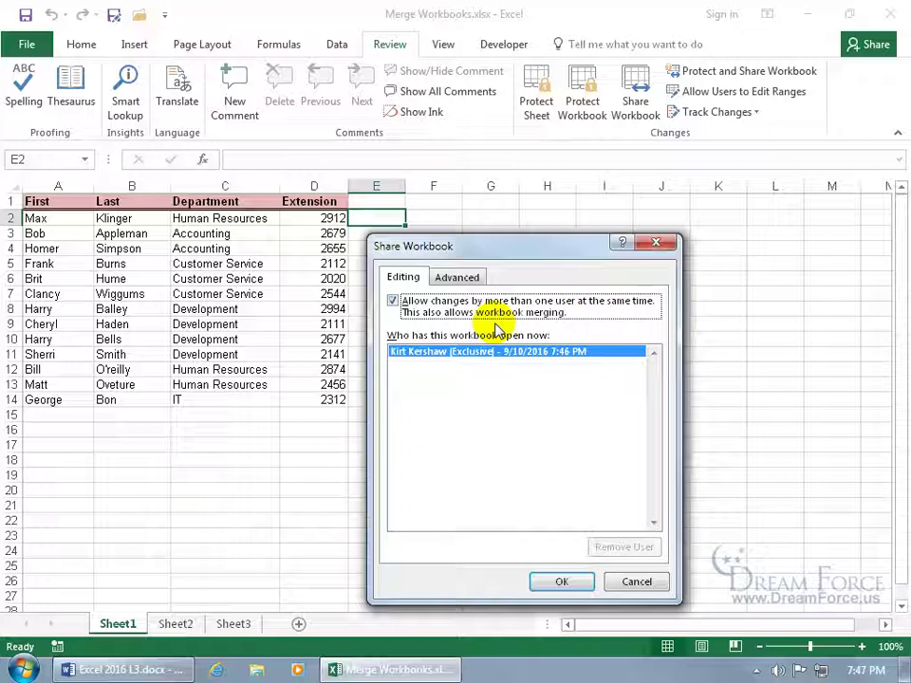
{"action": "left_click", "coordinate": [565, 580]}
{"action": "left_click", "coordinate": [426, 385]}
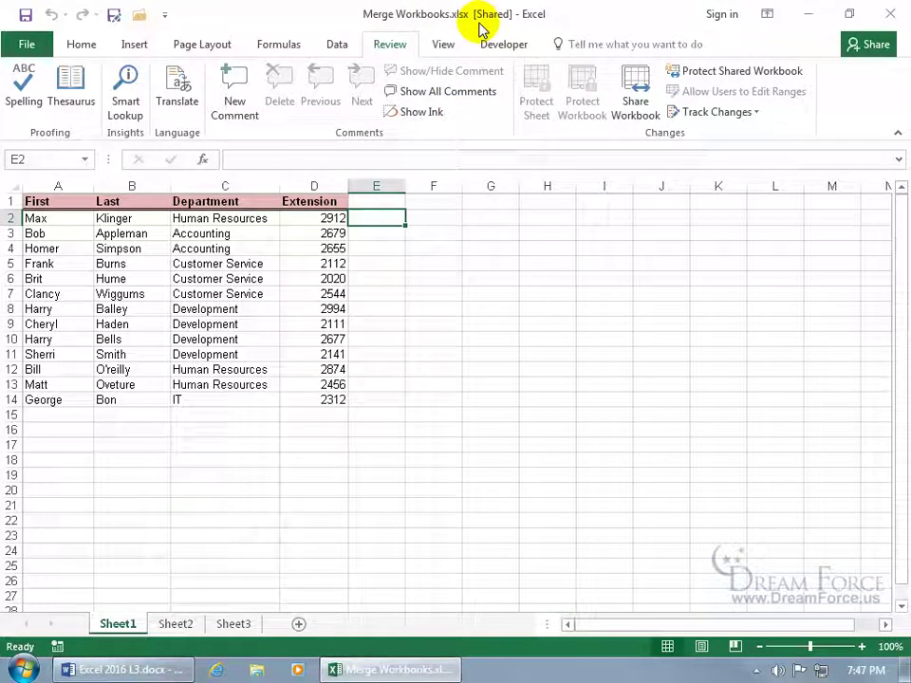
Save a copy of the shared workbook to the desktop as '1 HR'
{"action": "left_click", "coordinate": [114, 19]}
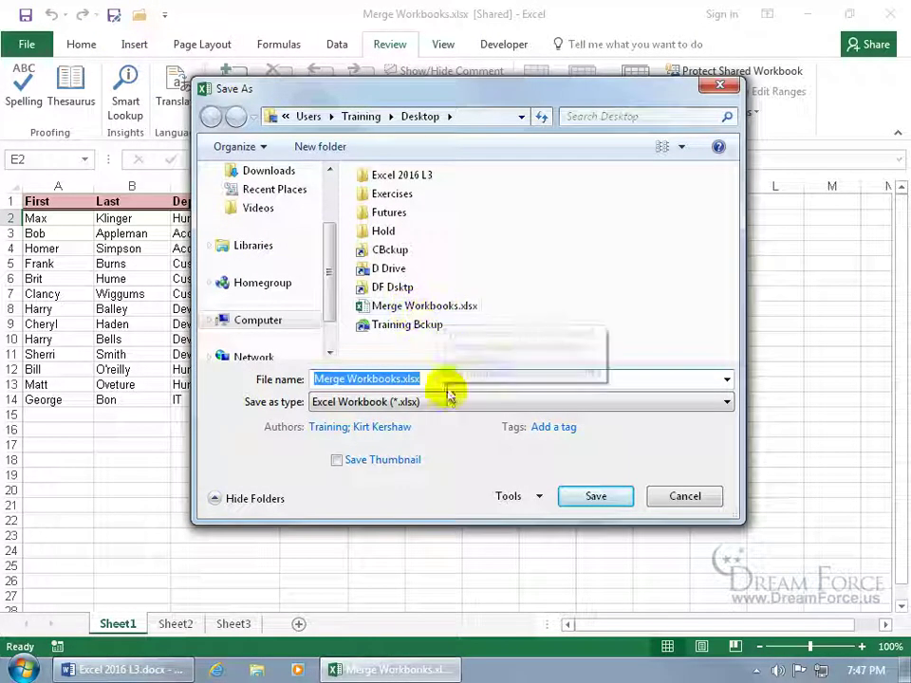
{"action": "type", "text": "1"}
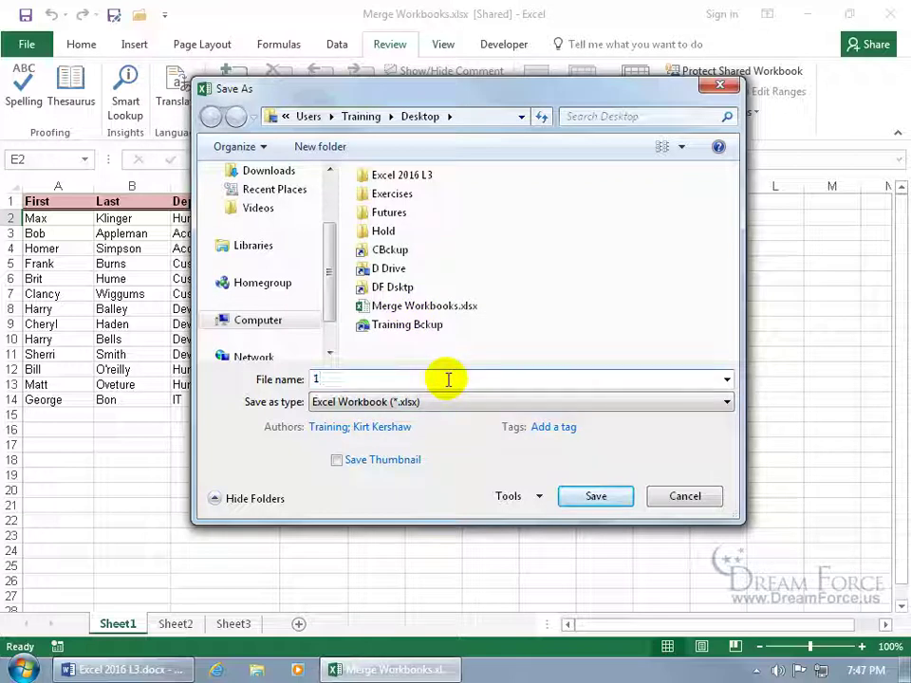
{"action": "type", "text": " HR"}
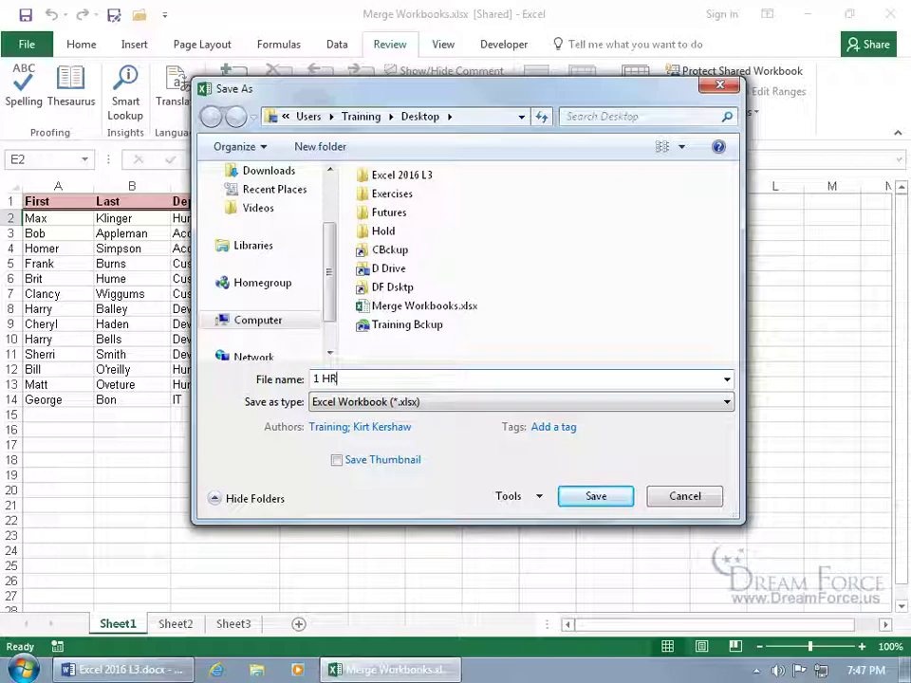
{"action": "left_click", "coordinate": [589, 493]}
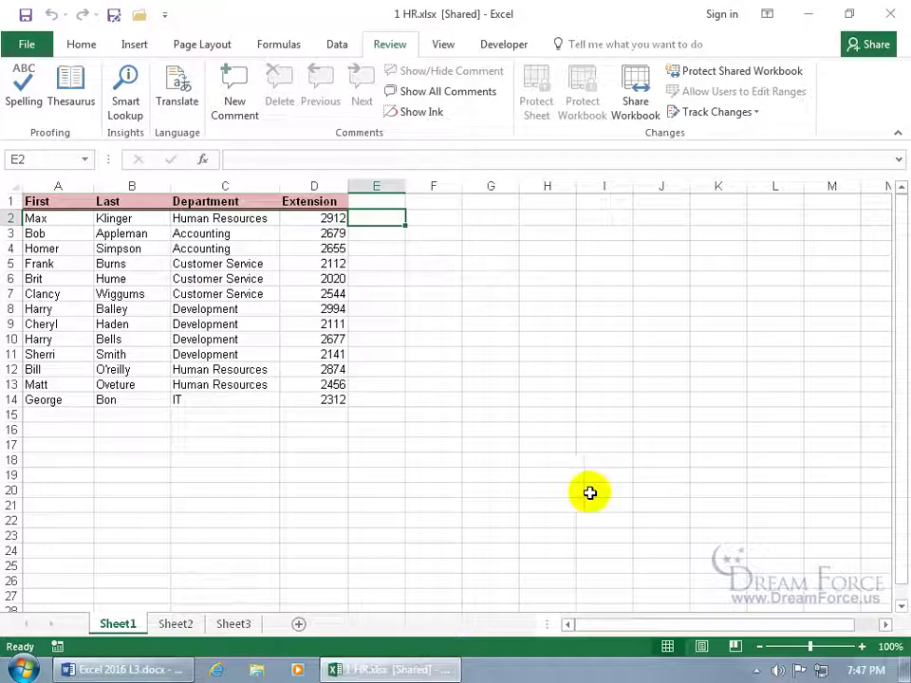
Save a second copy to the desktop as '2 AC'
{"action": "left_click", "coordinate": [113, 16]}
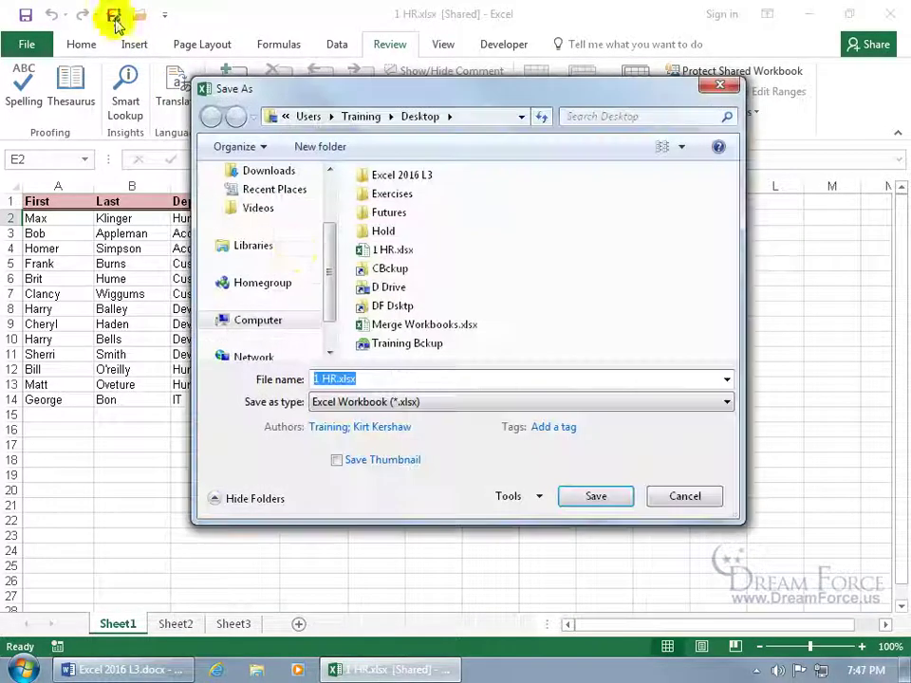
{"action": "type", "text": "2"}
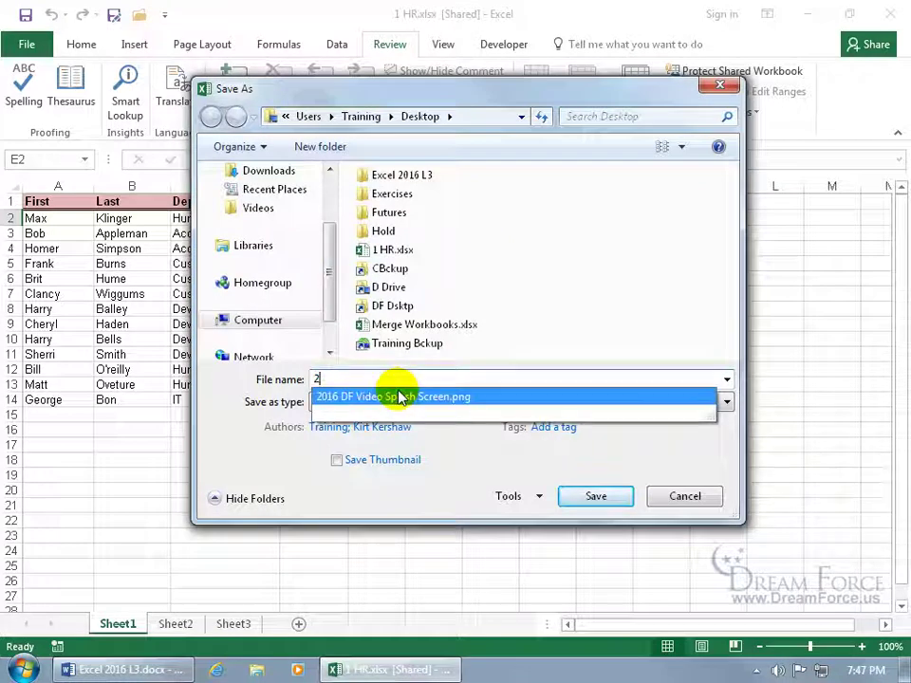
{"action": "type", "text": " AC"}
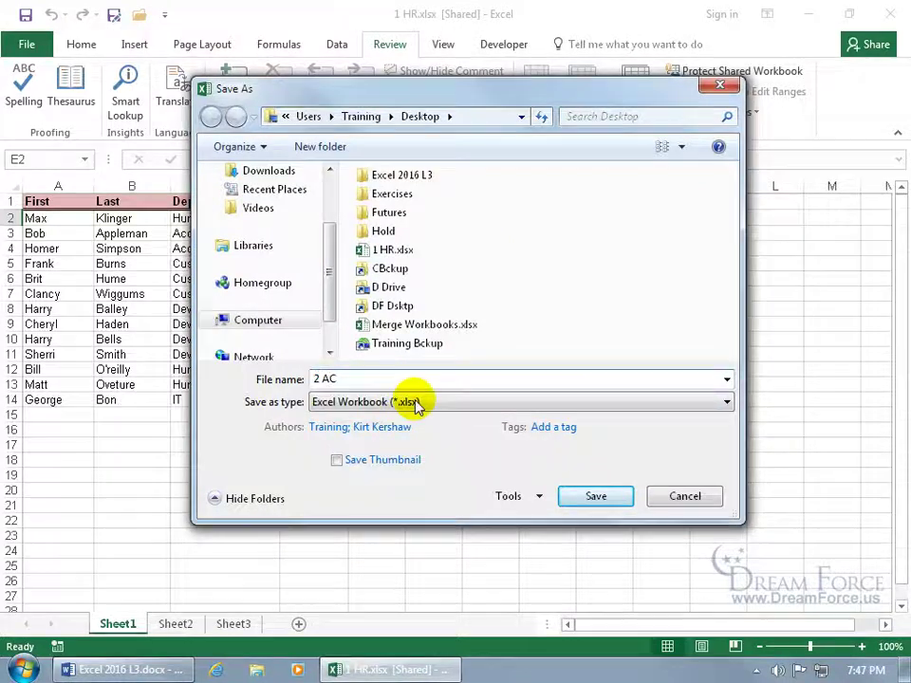
{"action": "left_click", "coordinate": [573, 497]}
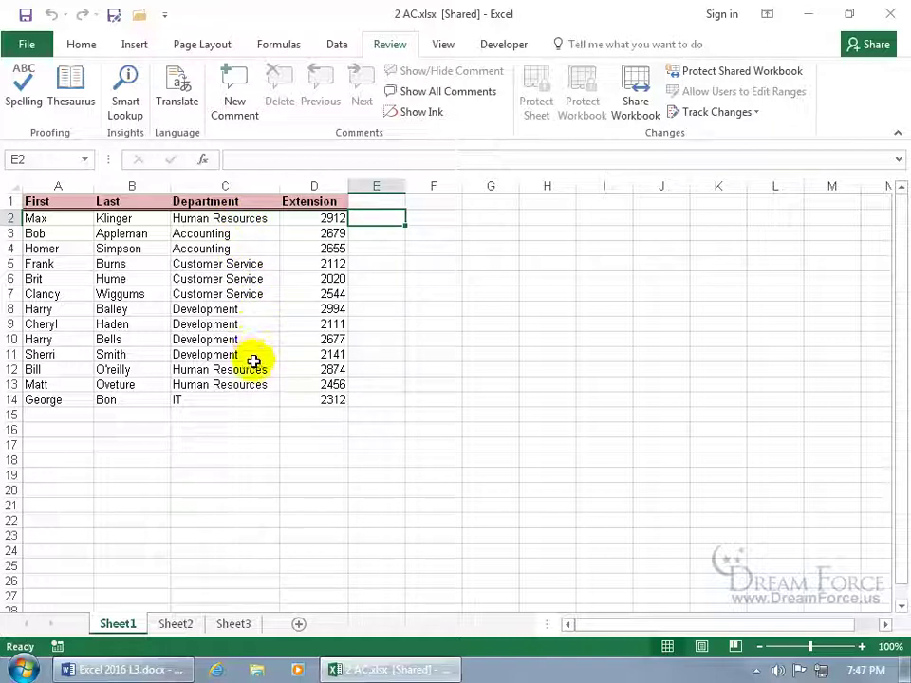
Close Excel and open 1 HR.xlsx from the desktop
{"action": "left_click", "coordinate": [891, 14]}
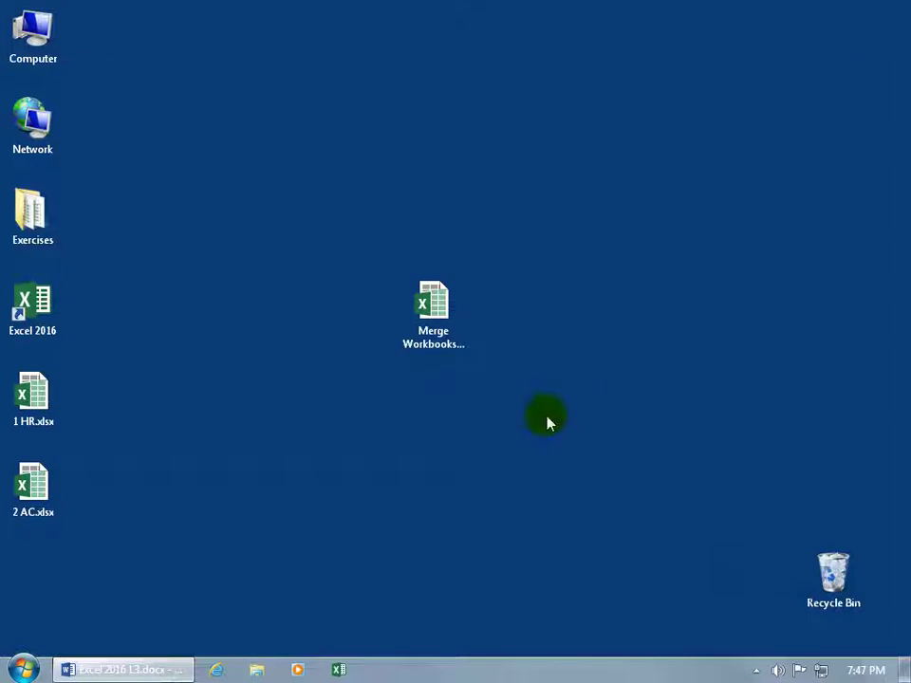
{"action": "left_click", "coordinate": [448, 322]}
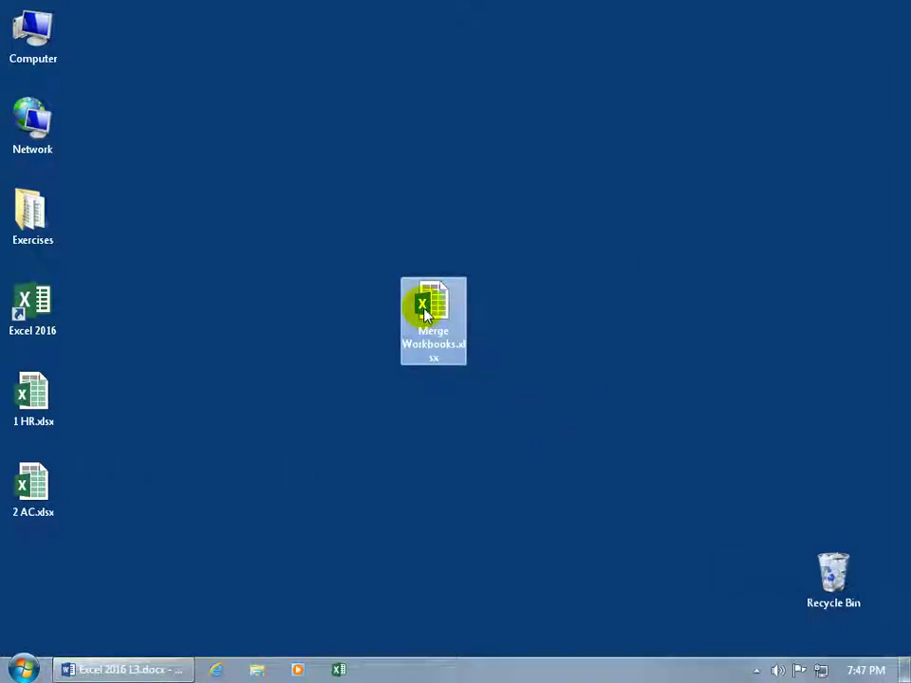
{"action": "left_click", "coordinate": [66, 411], "text": "ctrl"}
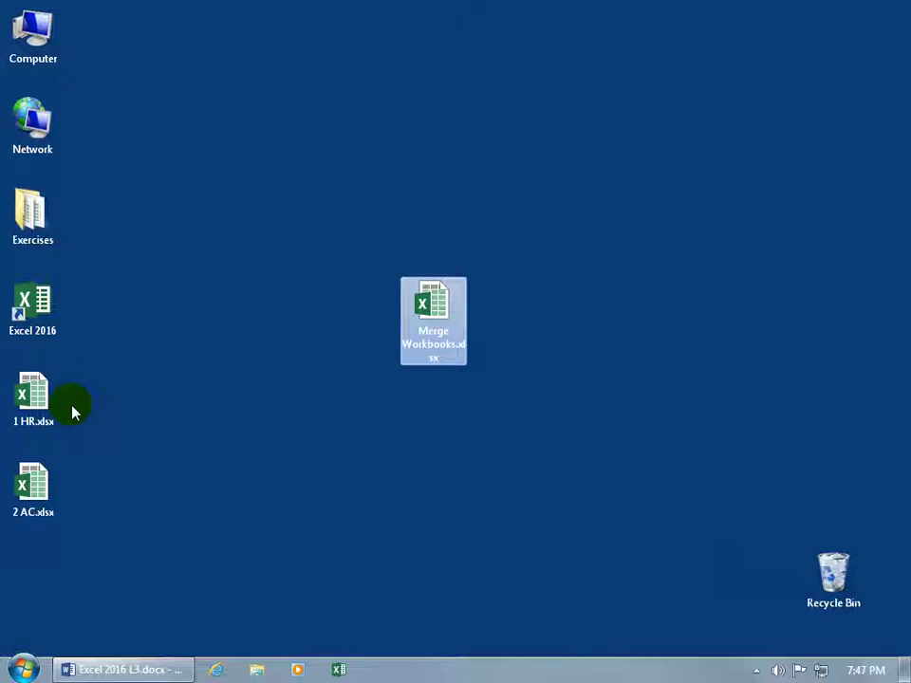
{"action": "double_click", "coordinate": [33, 390]}
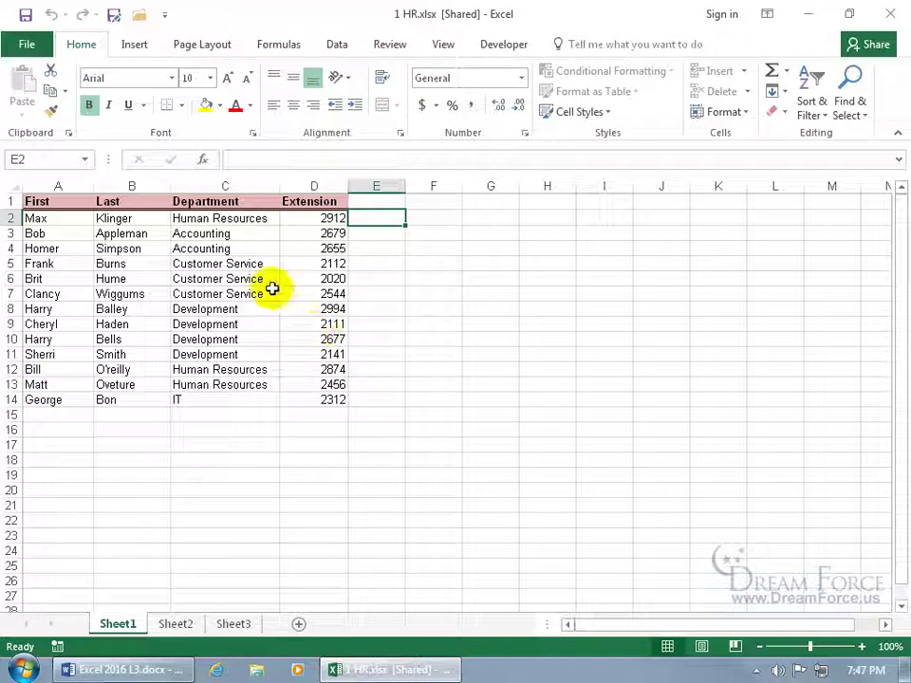
Change the extension in D2 to 1111, then minimize Excel
{"action": "left_click", "coordinate": [260, 218]}
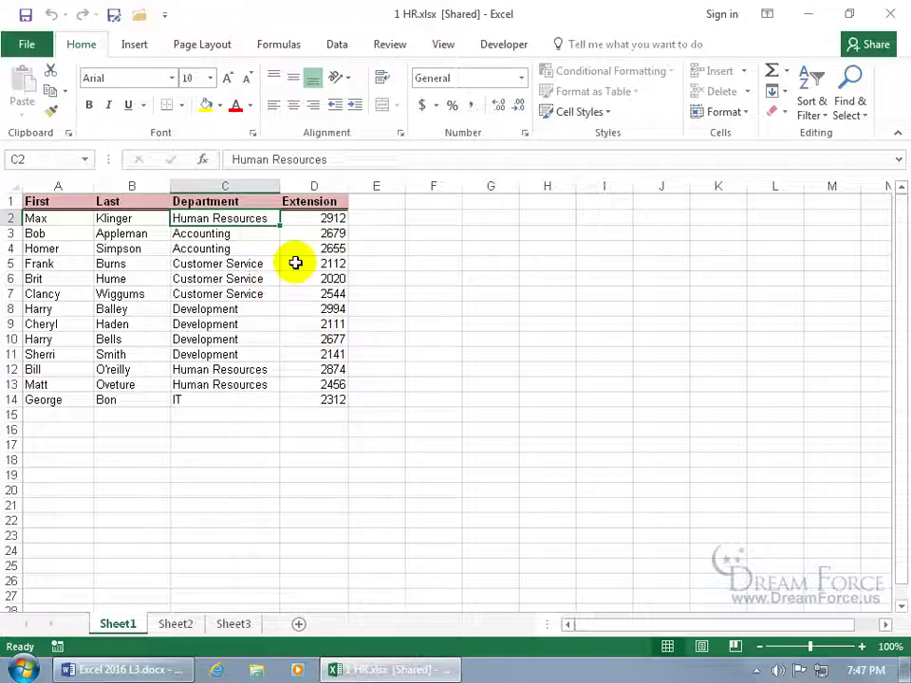
{"action": "left_click", "coordinate": [321, 222]}
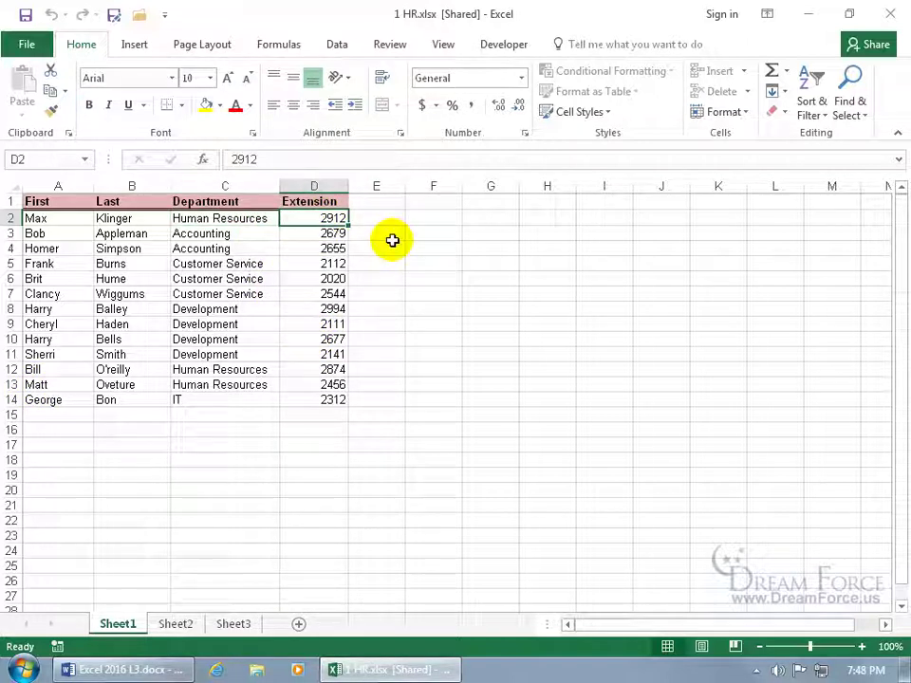
{"action": "type", "text": "1111"}
{"action": "key", "text": "Return"}
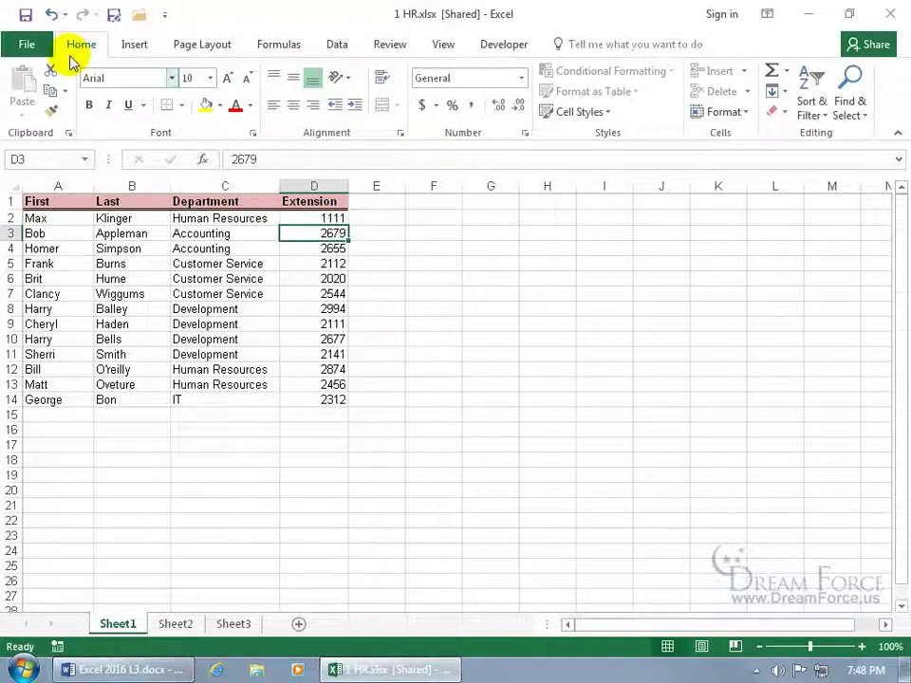
{"action": "left_click", "coordinate": [808, 14]}
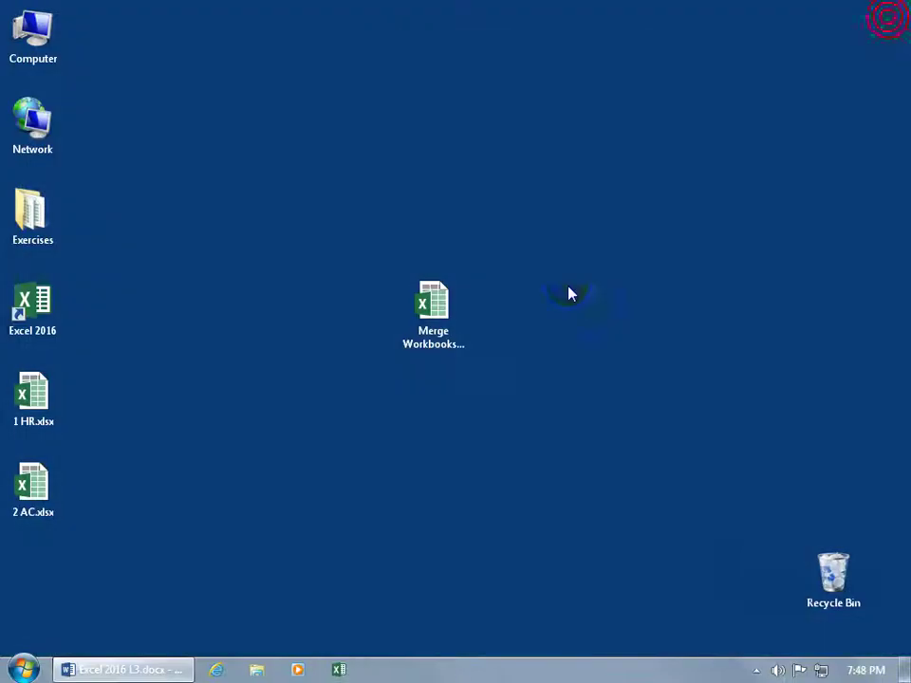
Open 2 AC.xlsx, enter Accounting in C2, save it and close
{"action": "left_click", "coordinate": [55, 492]}
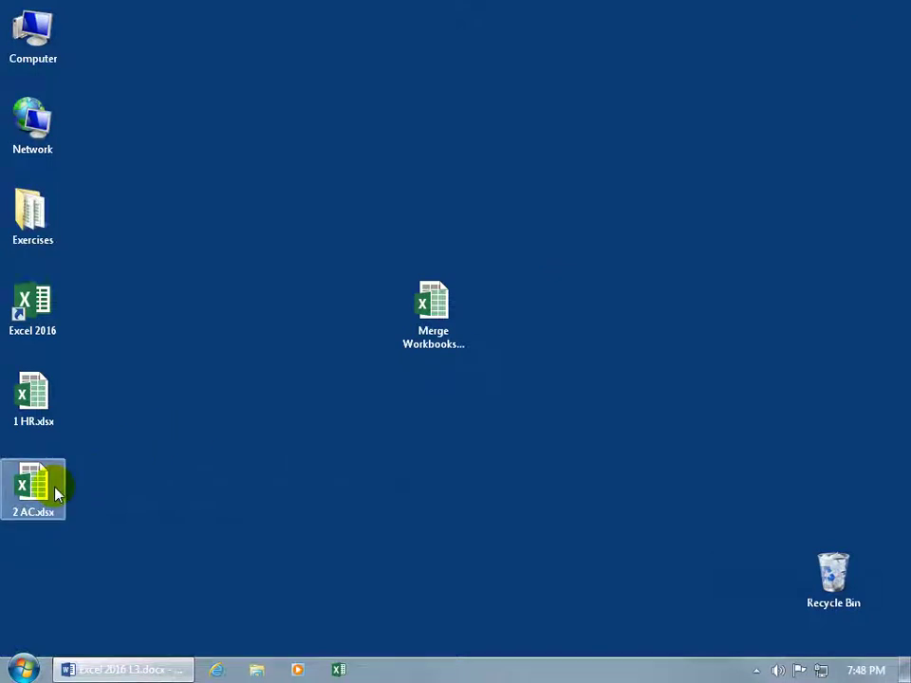
{"action": "double_click", "coordinate": [48, 489]}
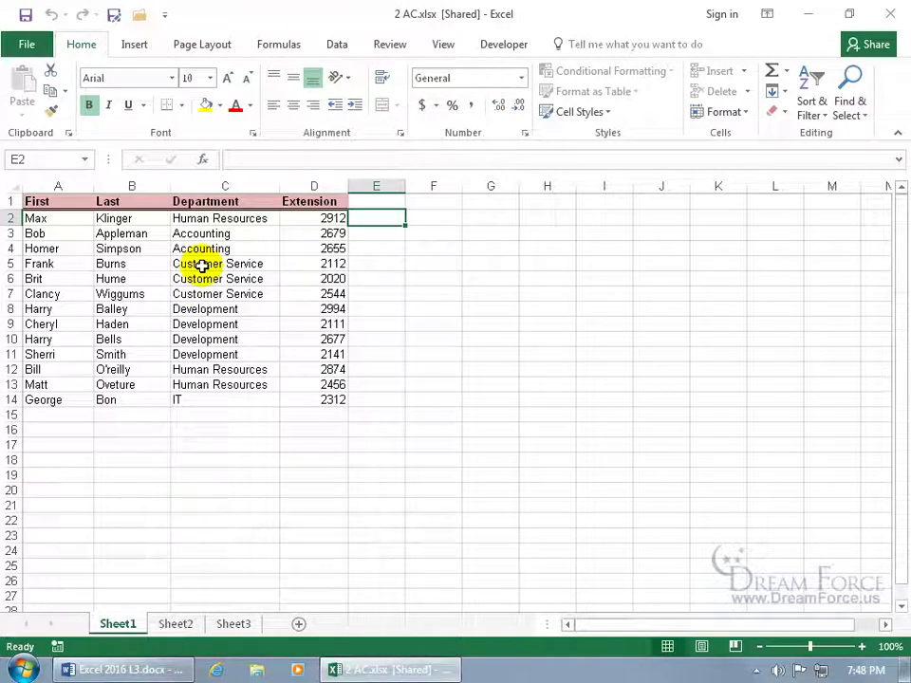
{"action": "left_click", "coordinate": [216, 220]}
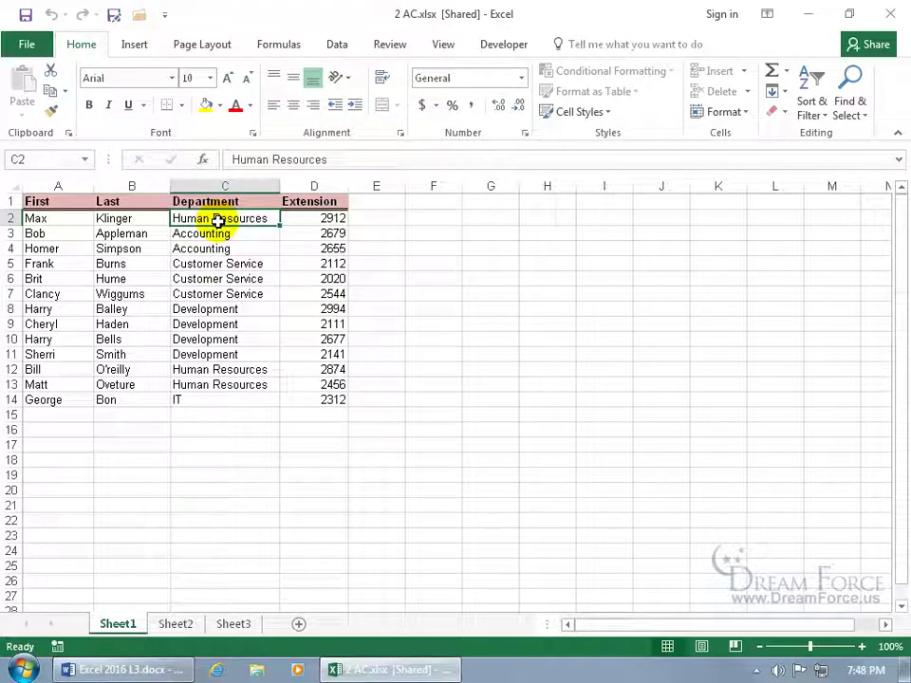
{"action": "type", "text": "Accounting"}
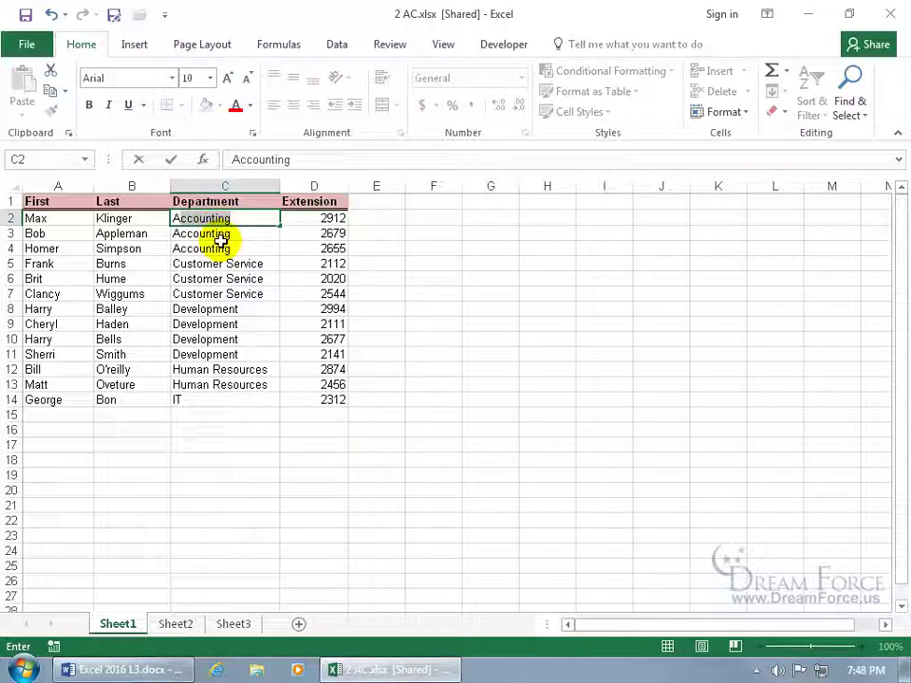
{"action": "key", "text": "Return"}
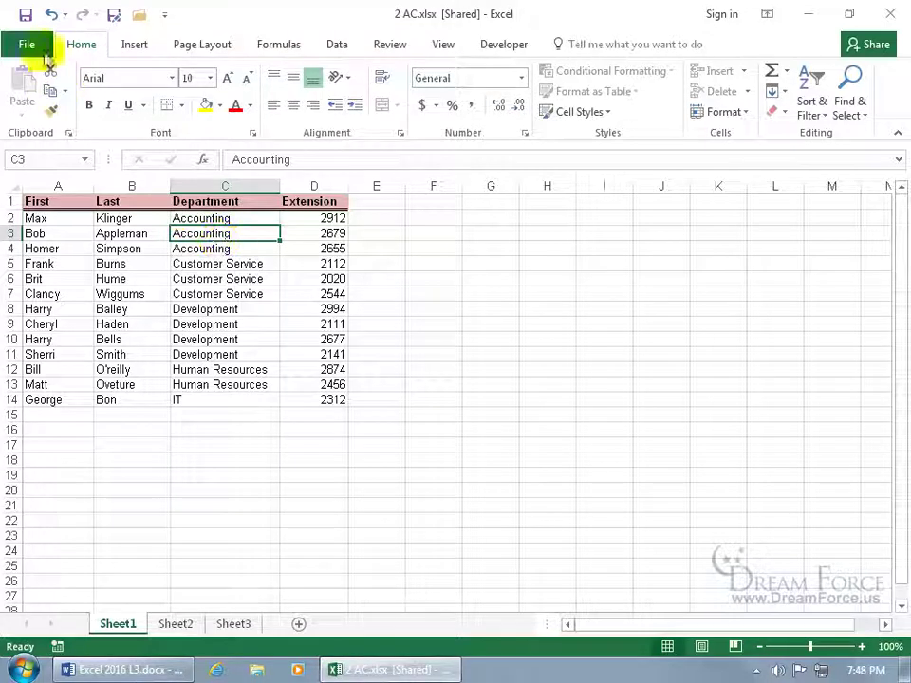
{"action": "left_click", "coordinate": [26, 14]}
{"action": "left_click", "coordinate": [892, 14]}
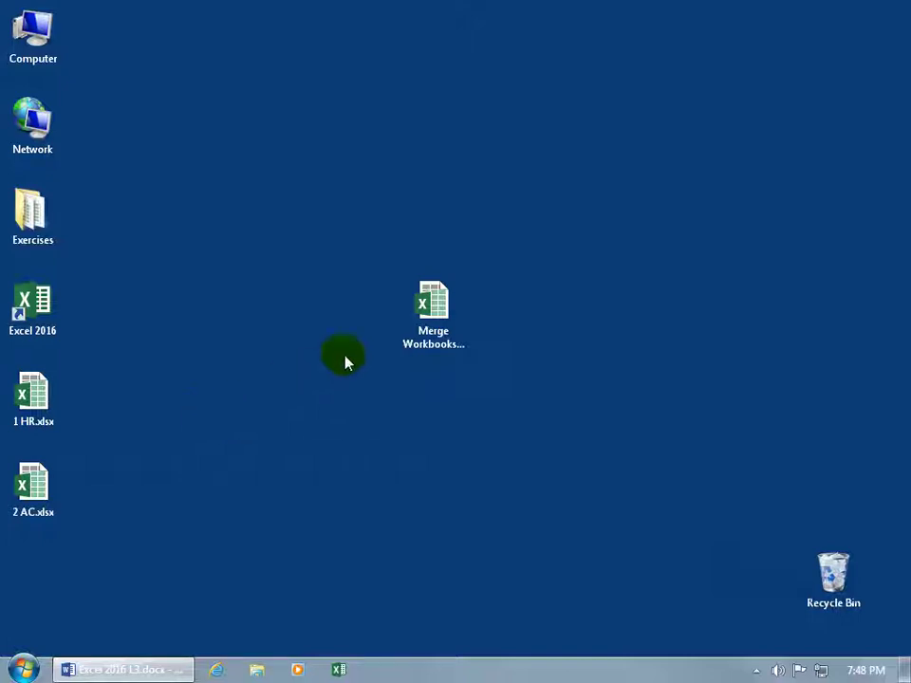
Open Merge Workbooks.xlsx and bring up the Quick Access Toolbar customization settings
{"action": "left_click", "coordinate": [426, 308]}
{"action": "double_click", "coordinate": [426, 308]}
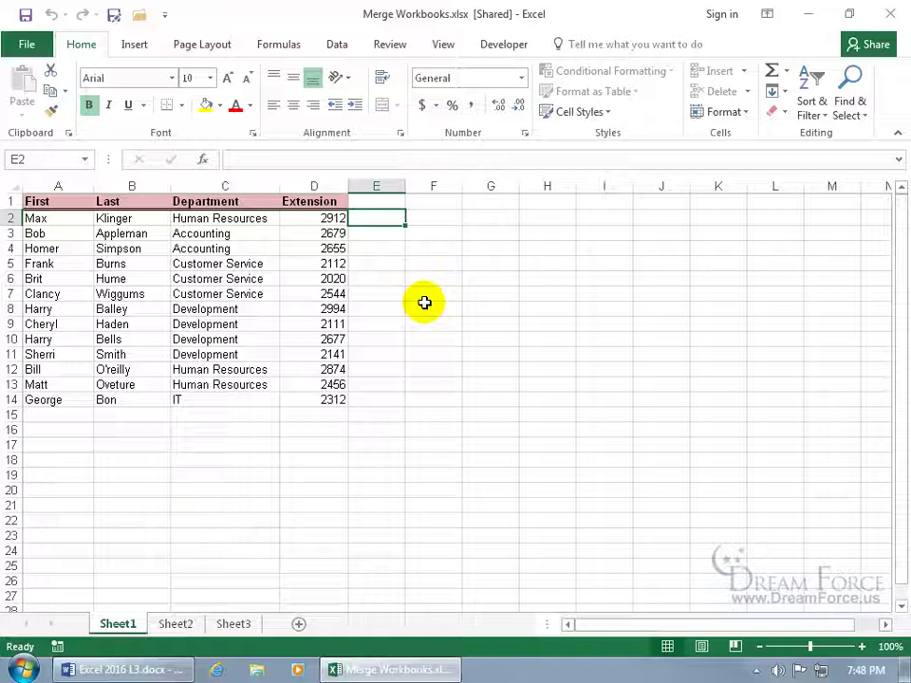
{"action": "right_click", "coordinate": [129, 19]}
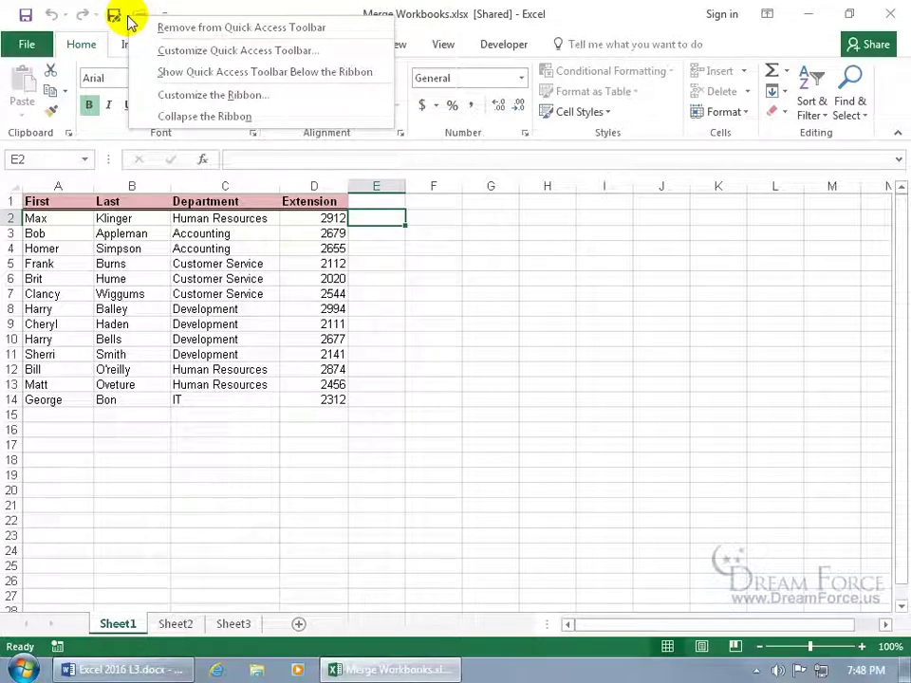
{"action": "left_click", "coordinate": [171, 51]}
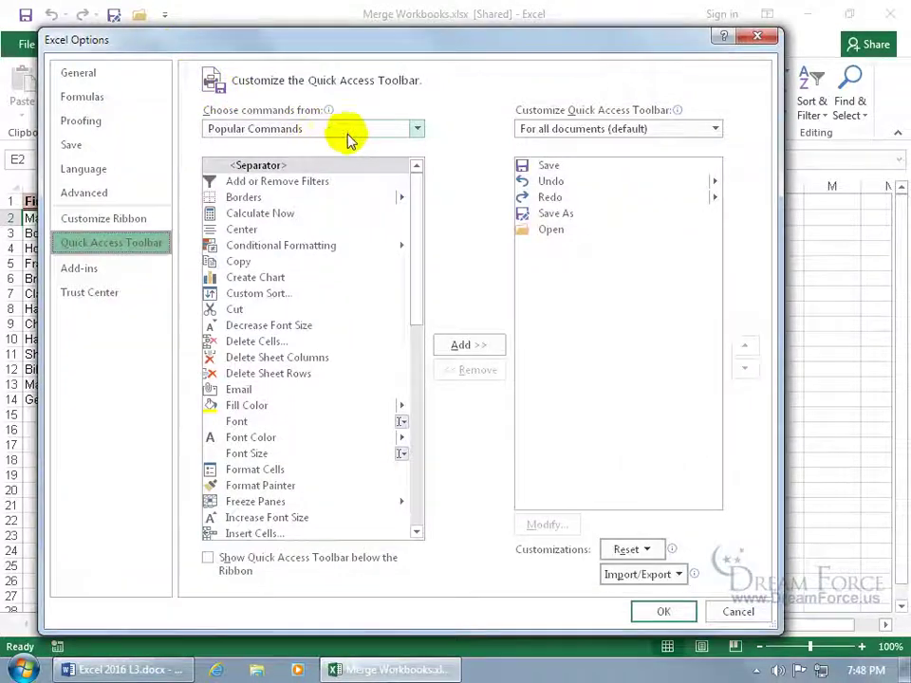
Add Compare and Merge Workbooks from All Commands to the Quick Access Toolbar list
{"action": "left_click", "coordinate": [401, 130]}
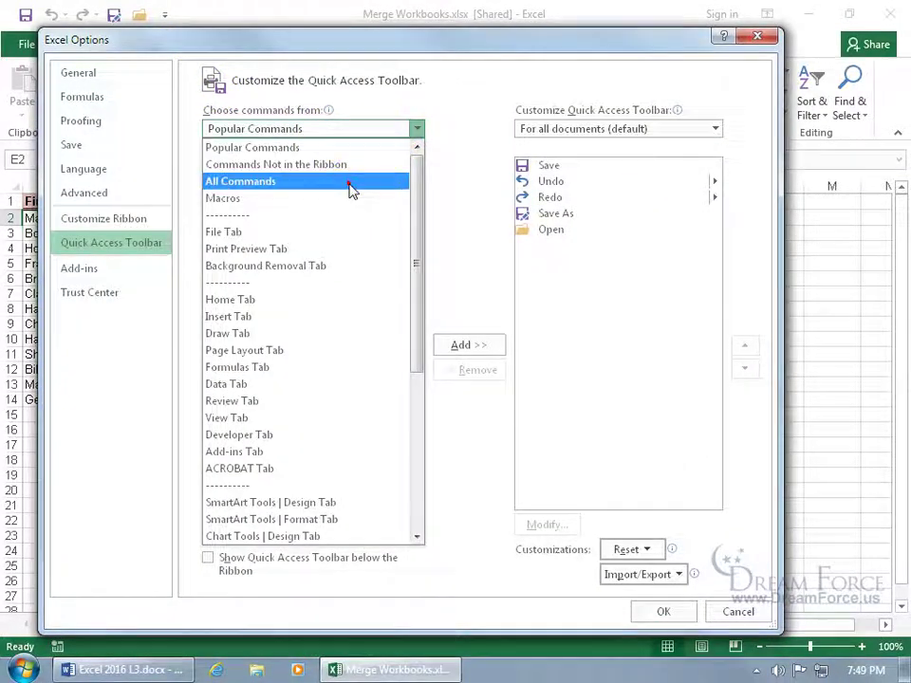
{"action": "left_click", "coordinate": [350, 184]}
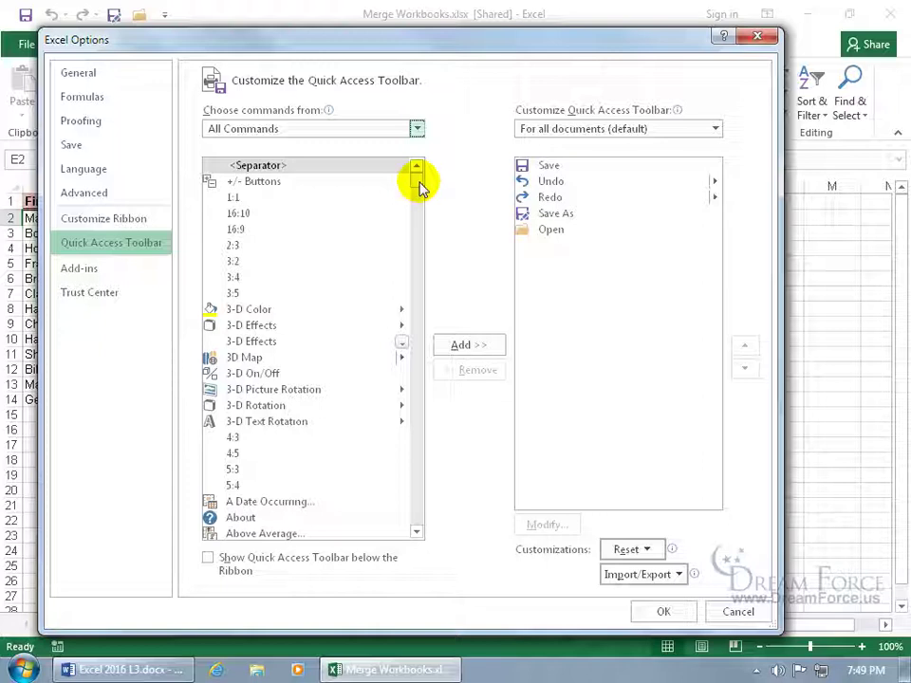
{"action": "scroll", "coordinate": [421, 190], "scroll_direction": "down", "scroll_amount": 20}
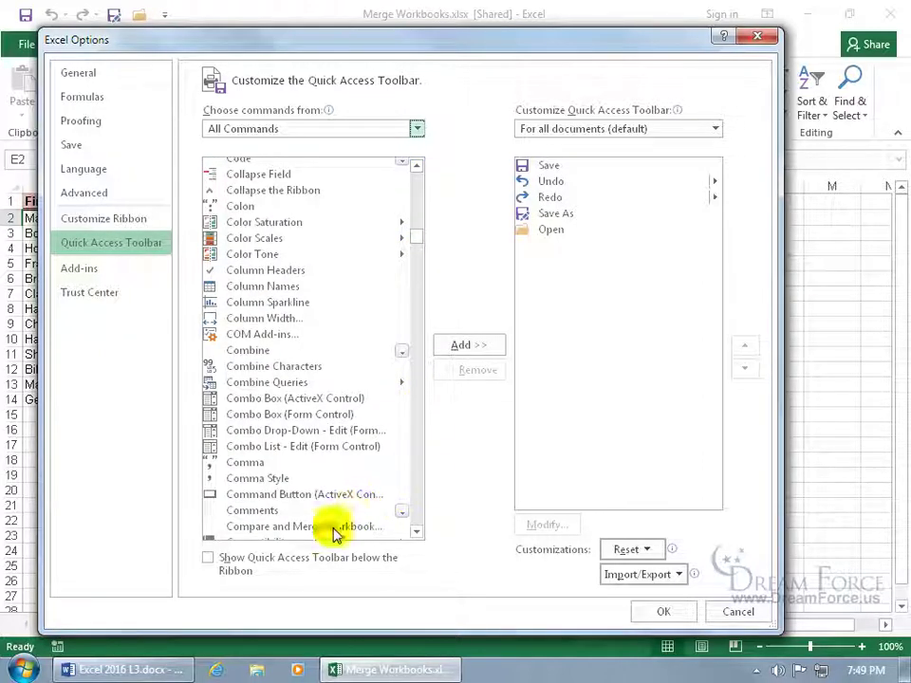
{"action": "left_click", "coordinate": [334, 527]}
{"action": "double_click", "coordinate": [334, 528]}
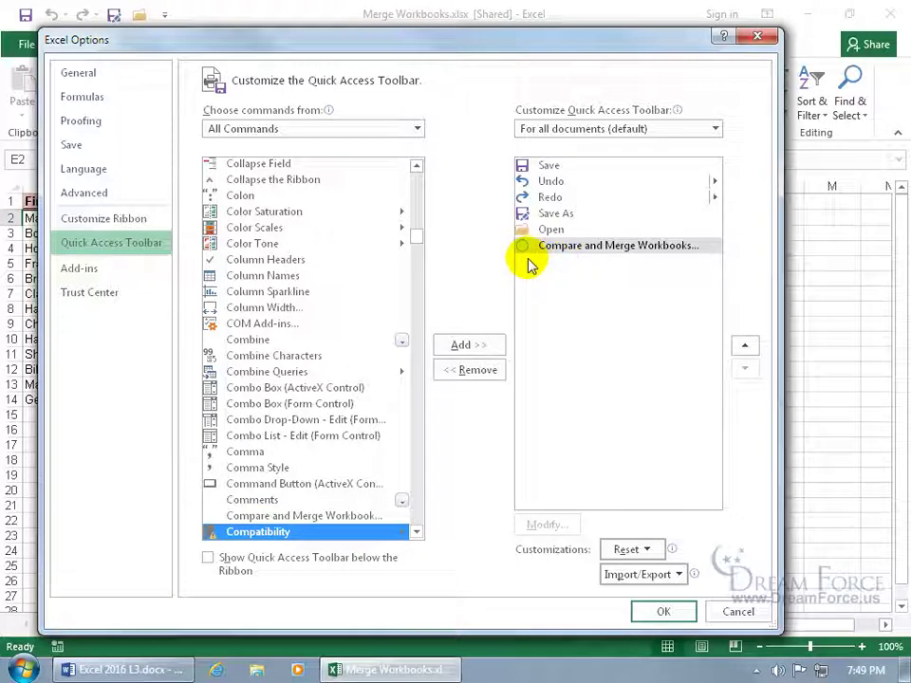
Merge 1 HR.xlsx and 2 AC.xlsx into Merge Workbooks with the Compare and Merge button
{"action": "left_click", "coordinate": [662, 612]}
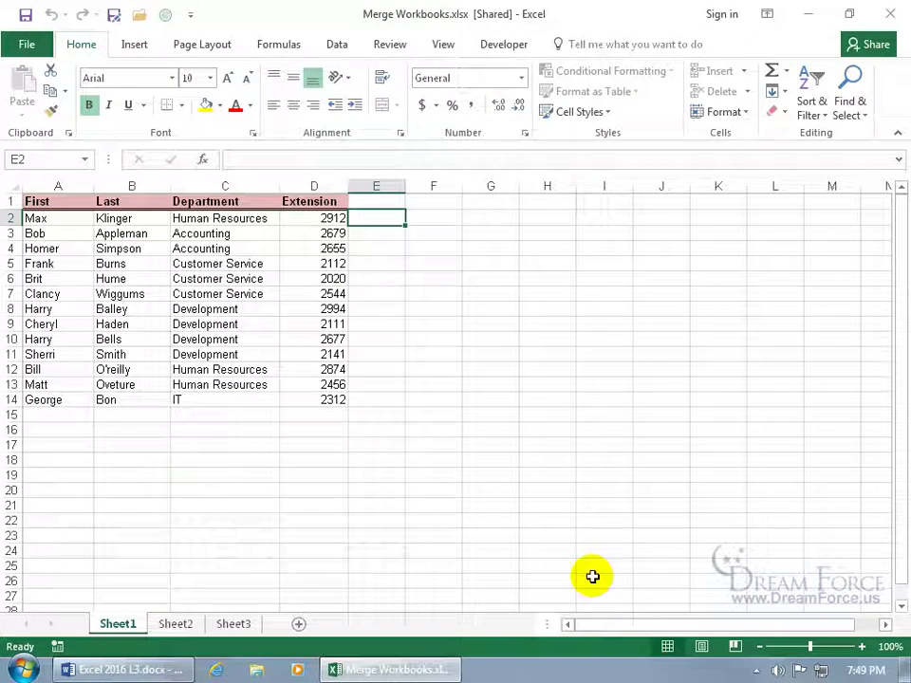
{"action": "left_click", "coordinate": [166, 15]}
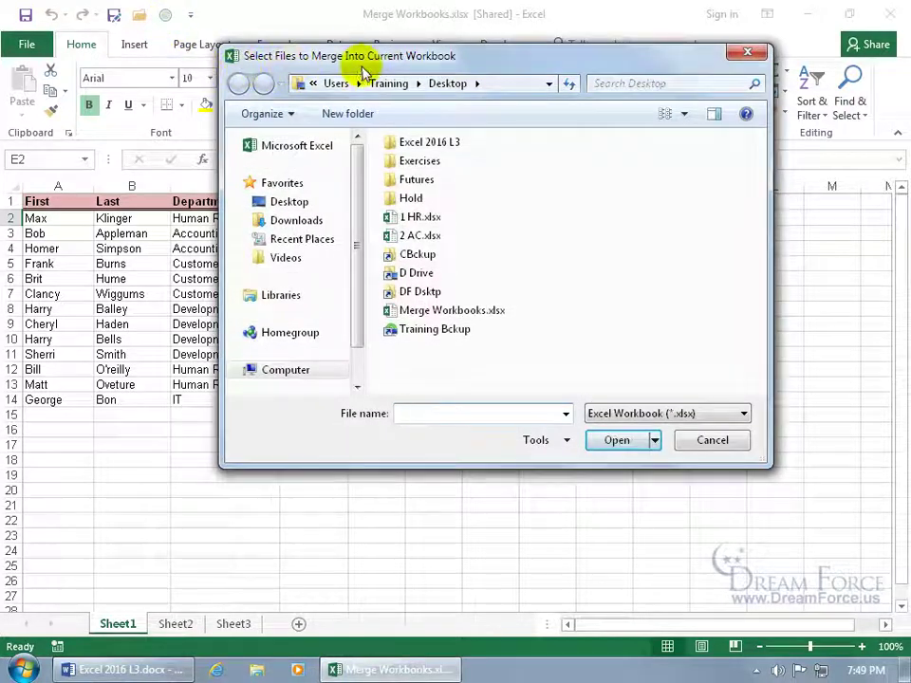
{"action": "left_click", "coordinate": [429, 217]}
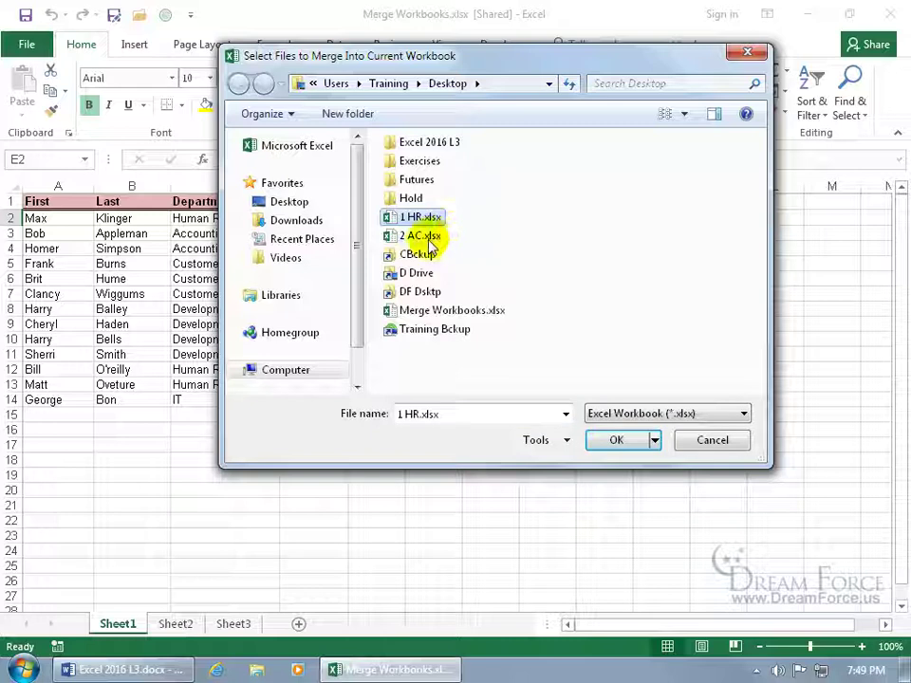
{"action": "left_click", "coordinate": [423, 236], "text": "ctrl"}
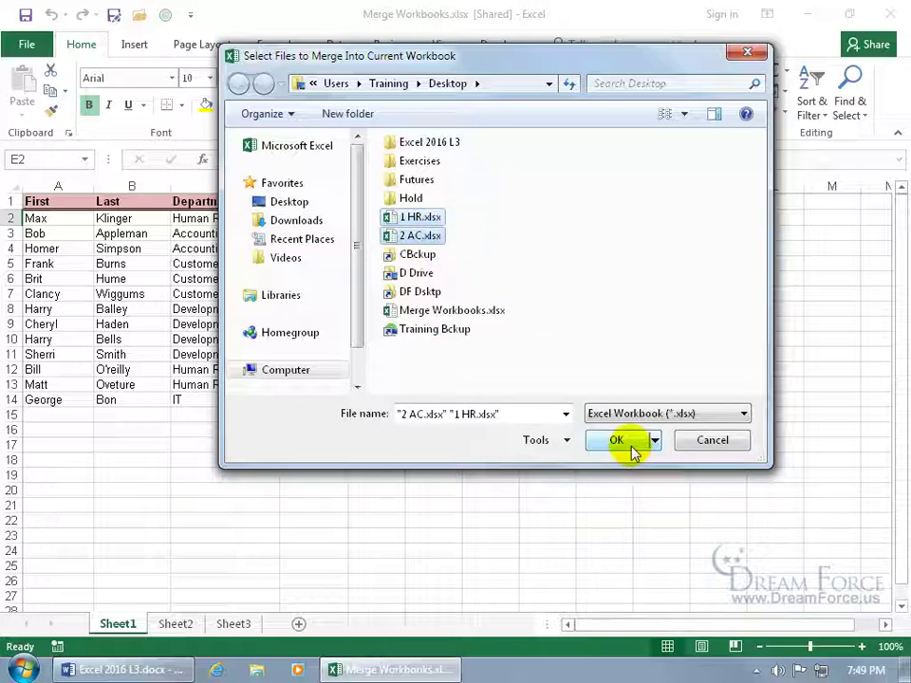
{"action": "left_click_drag", "start_coordinate": [439, 59], "coordinate": [574, 158]}
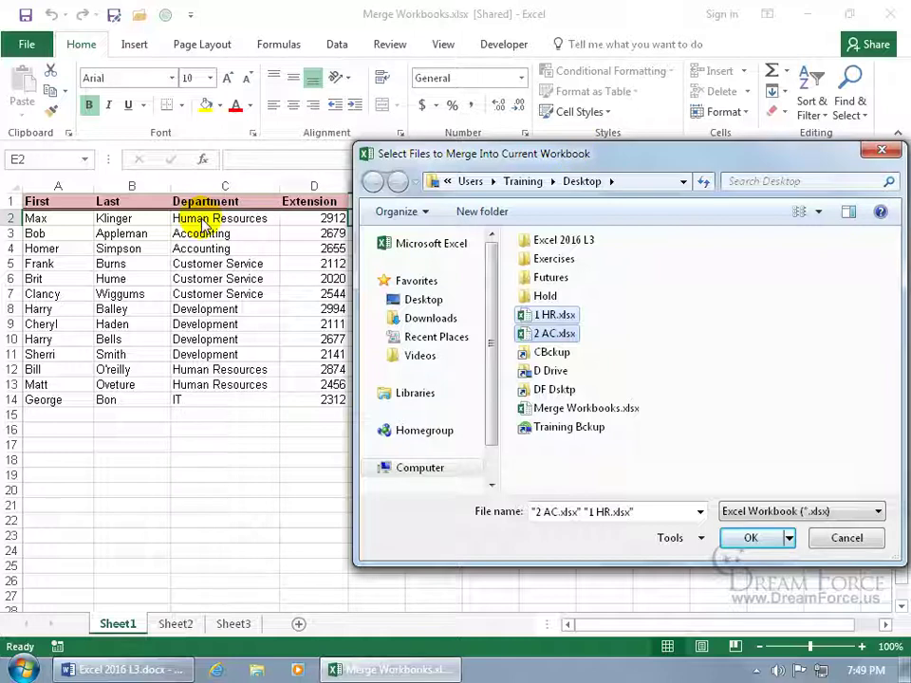
{"action": "left_click", "coordinate": [743, 538]}
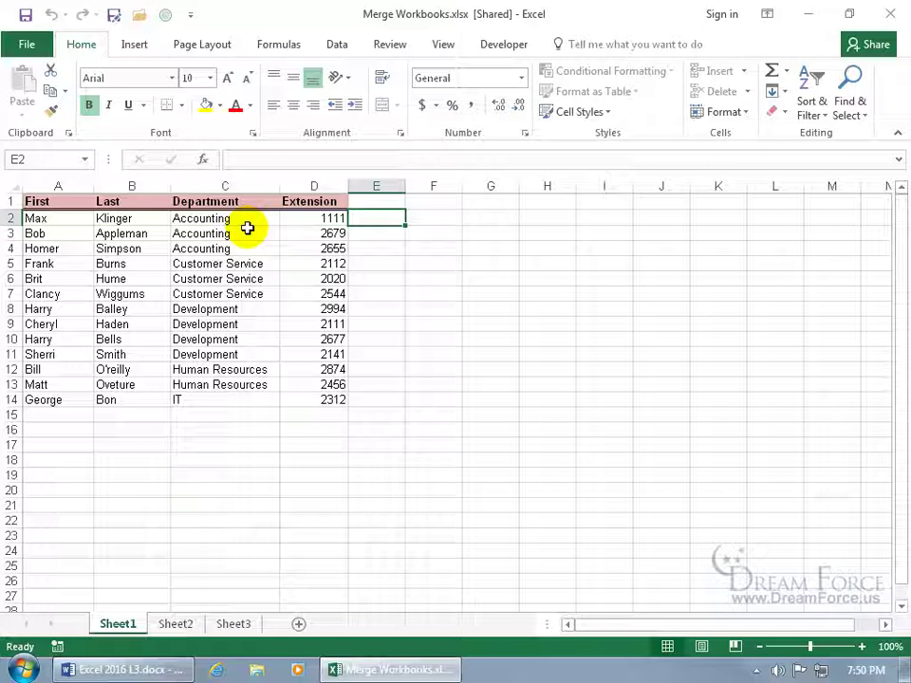
Review the tracked changes: accept D2's extension 1111 and reject C2's change to Accounting
{"action": "left_click", "coordinate": [389, 46]}
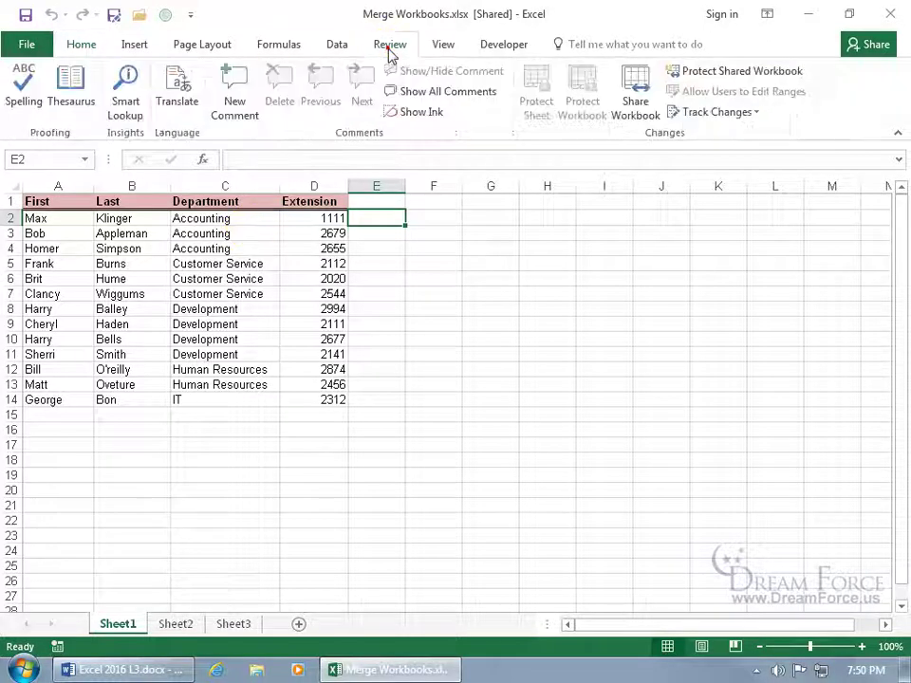
{"action": "left_click", "coordinate": [748, 113]}
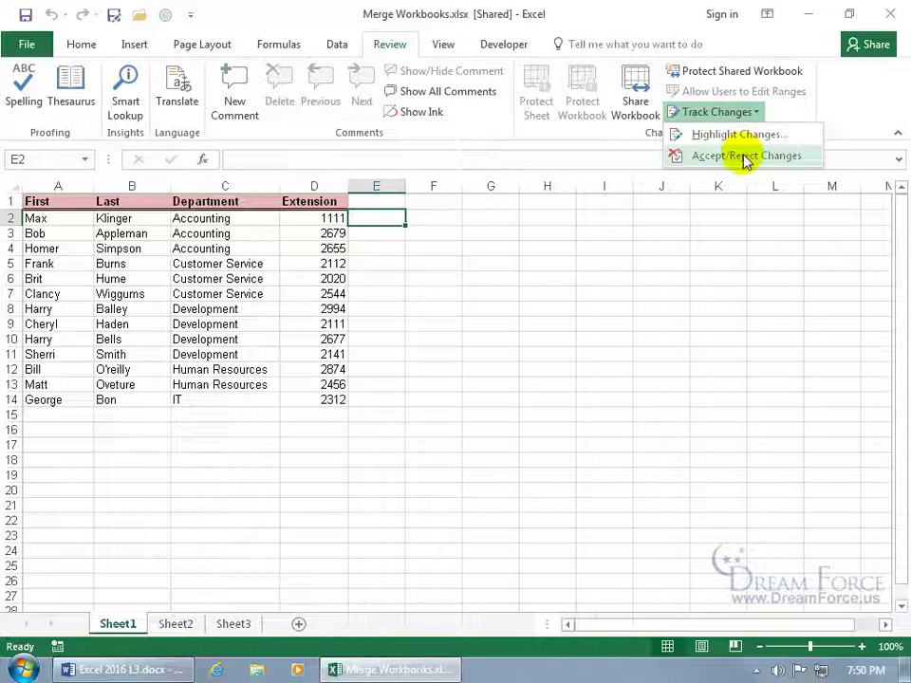
{"action": "left_click", "coordinate": [746, 158]}
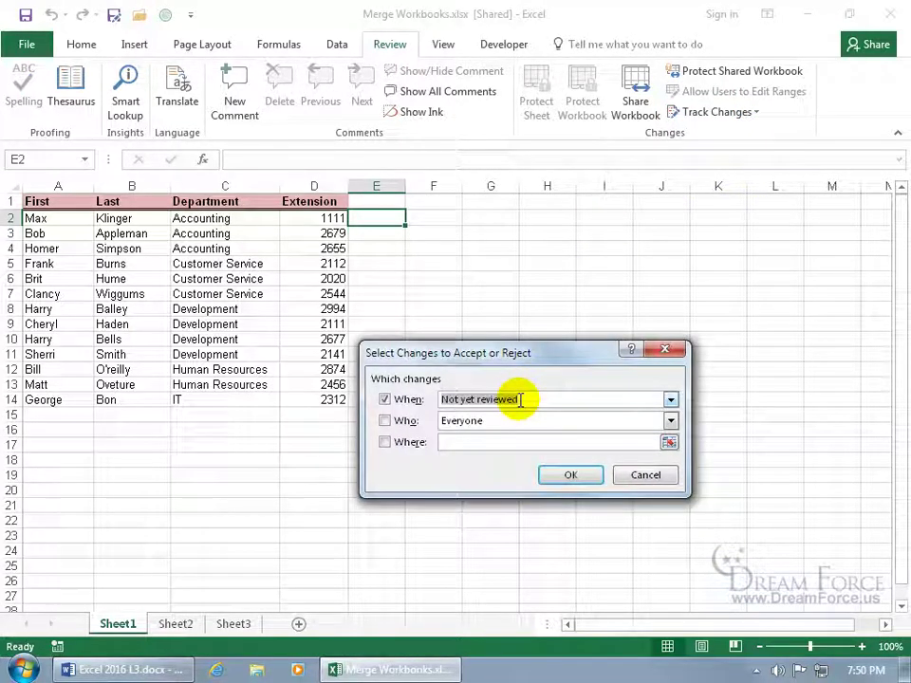
{"action": "left_click", "coordinate": [569, 476]}
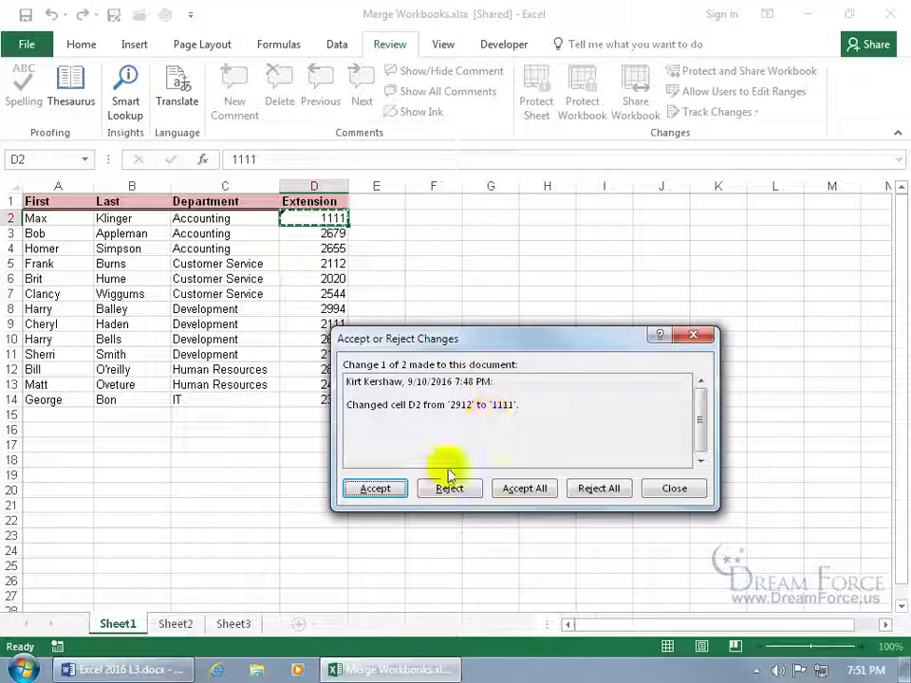
{"action": "left_click", "coordinate": [394, 488]}
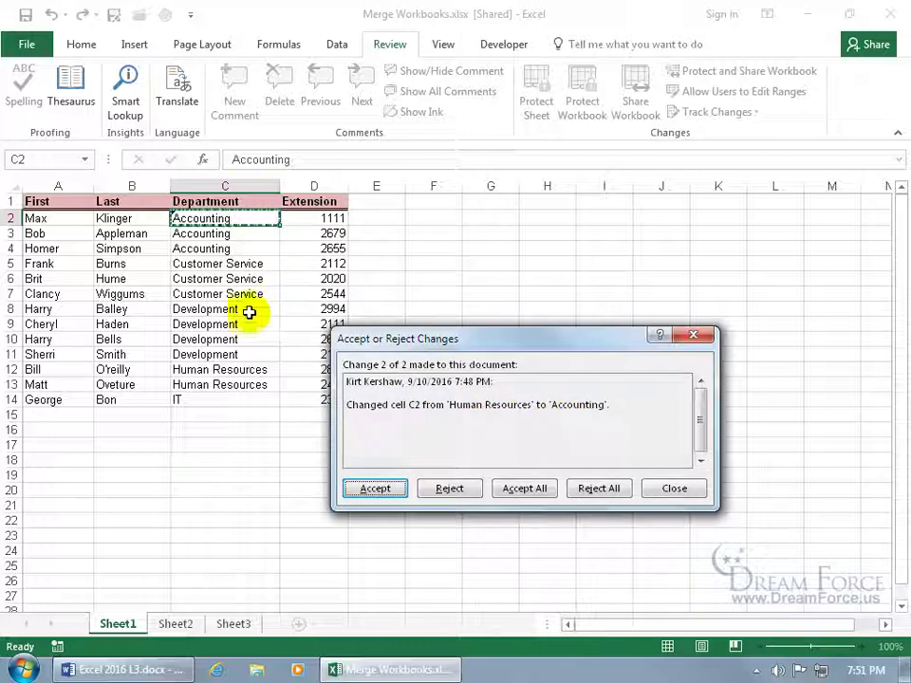
{"action": "left_click", "coordinate": [450, 489]}
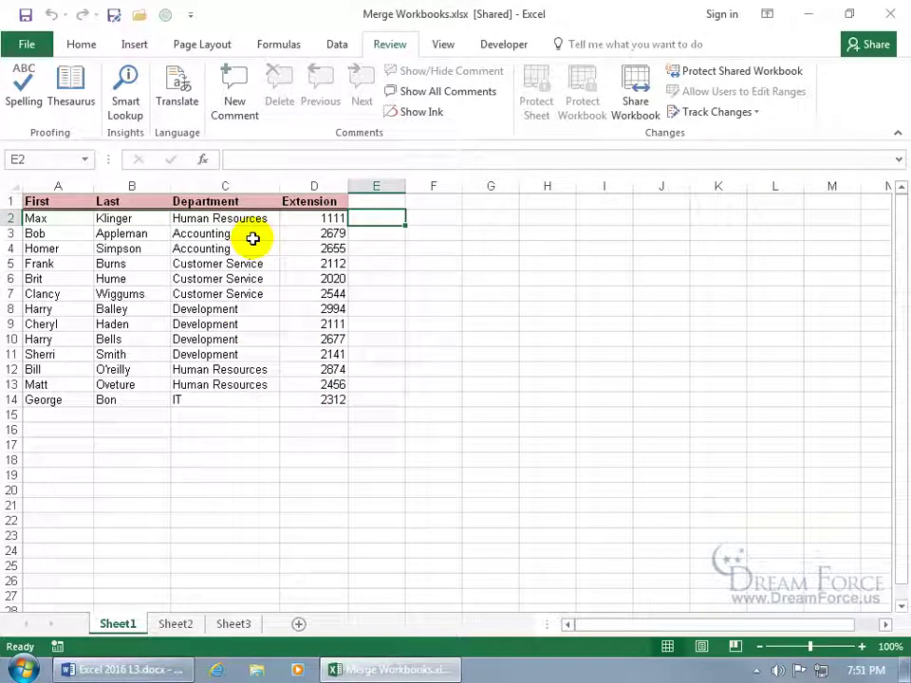